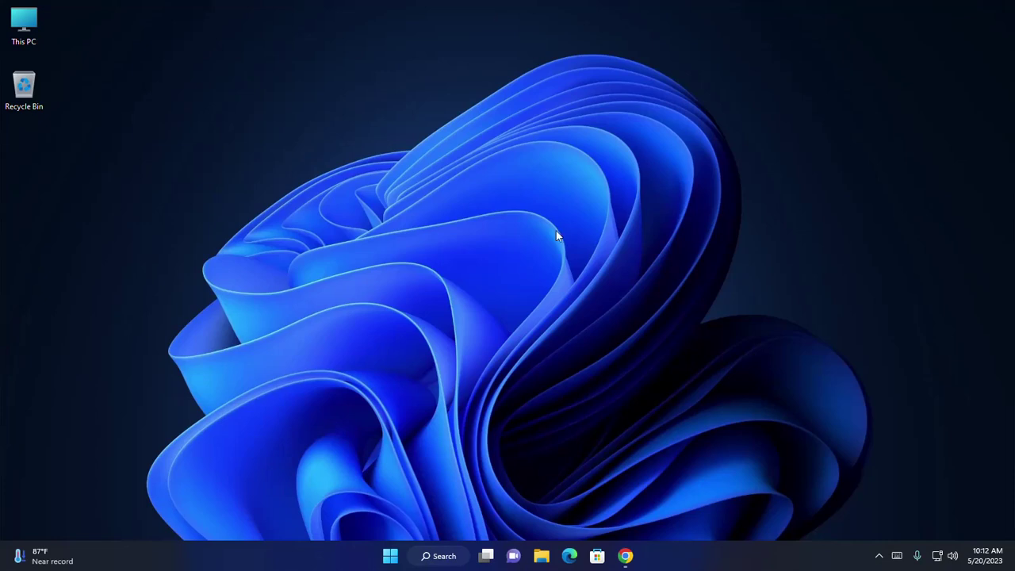
Restore the Chrome window showing the Google results for 'vmware'
left_click(625, 555)
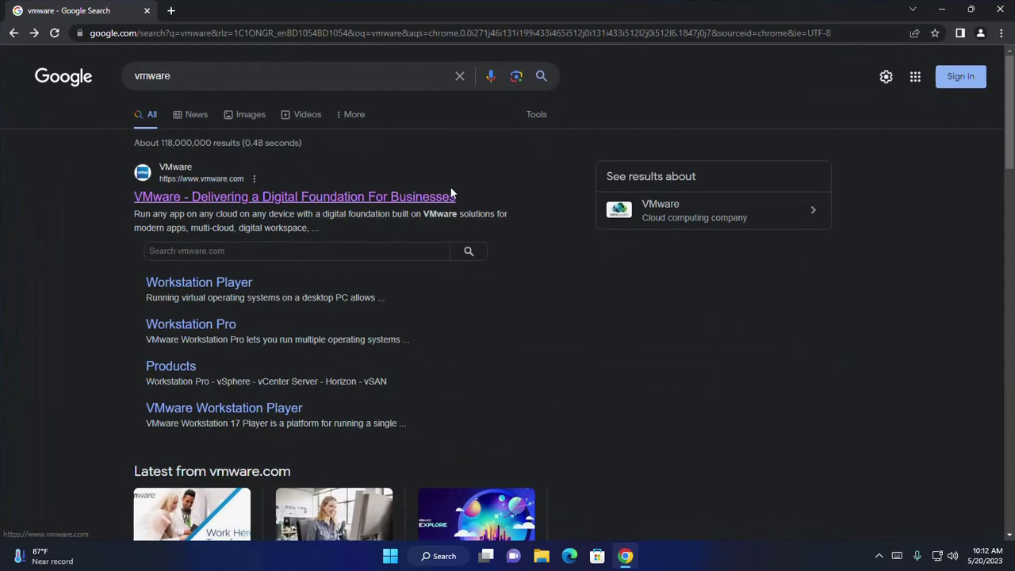
Go from the VMware search result through the Products menu to the Workstation Player page
left_click(181, 179)
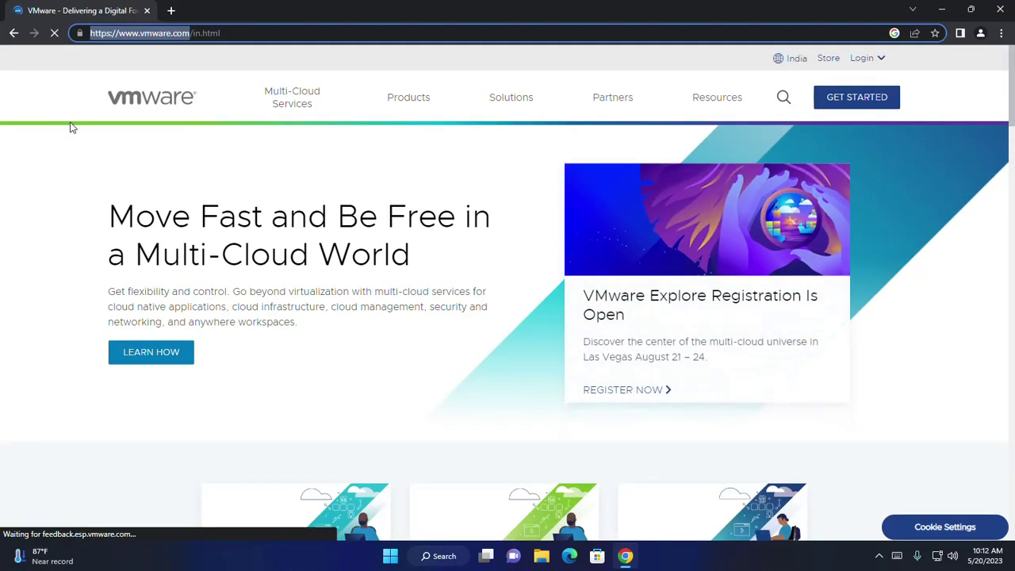
left_click(270, 164)
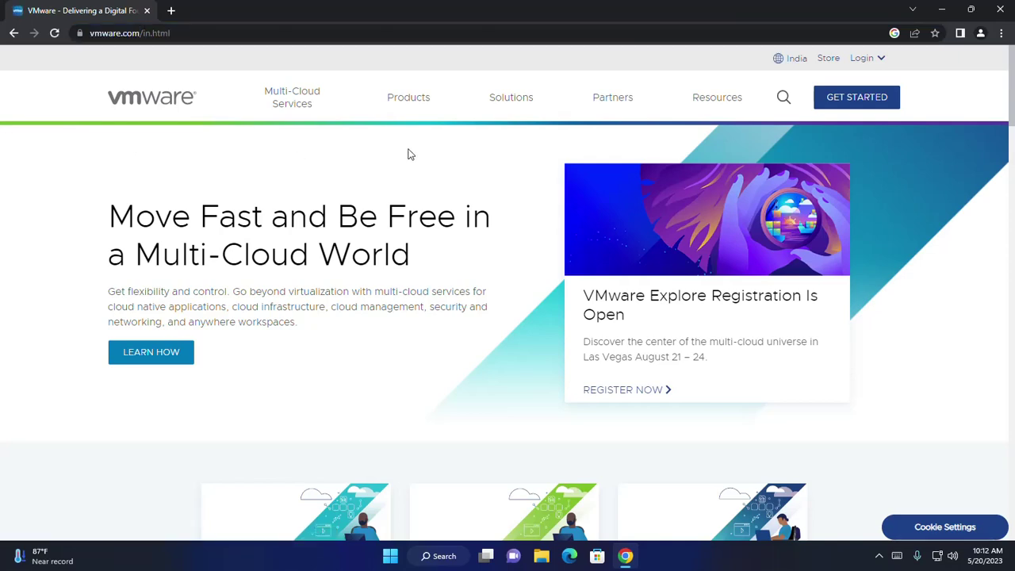
left_click(407, 107)
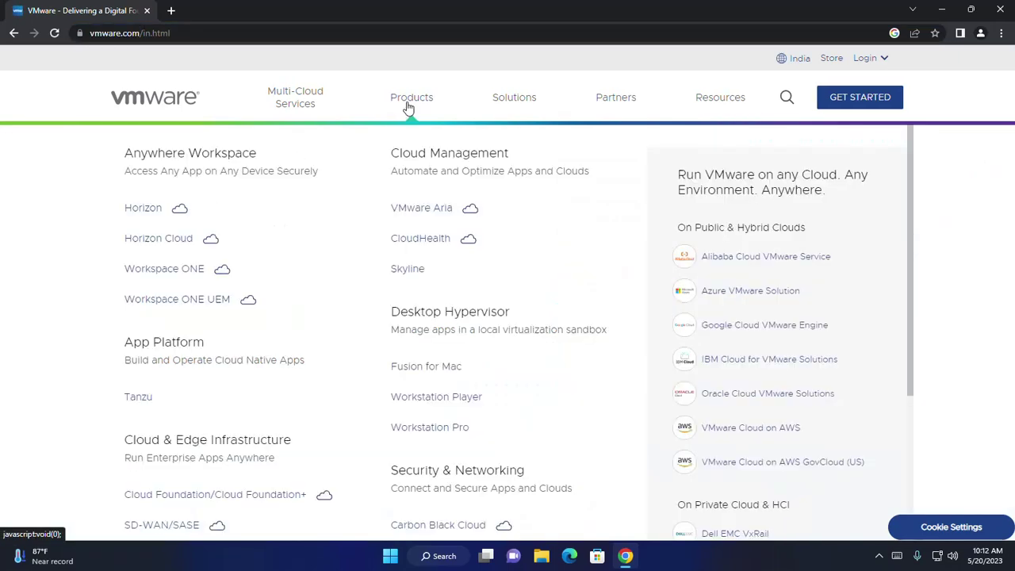
scroll(494, 204, "down", 3)
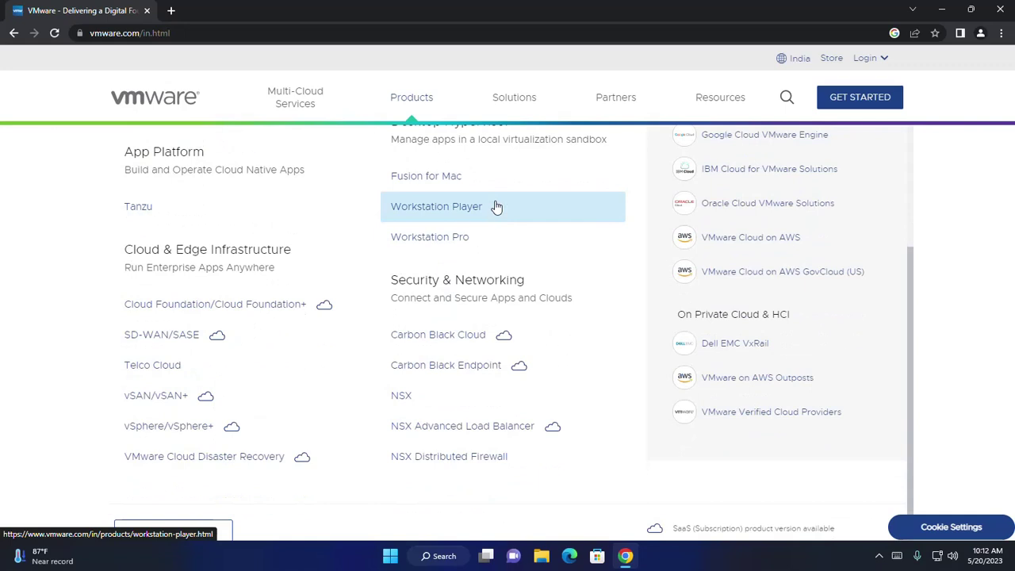
left_click(447, 209)
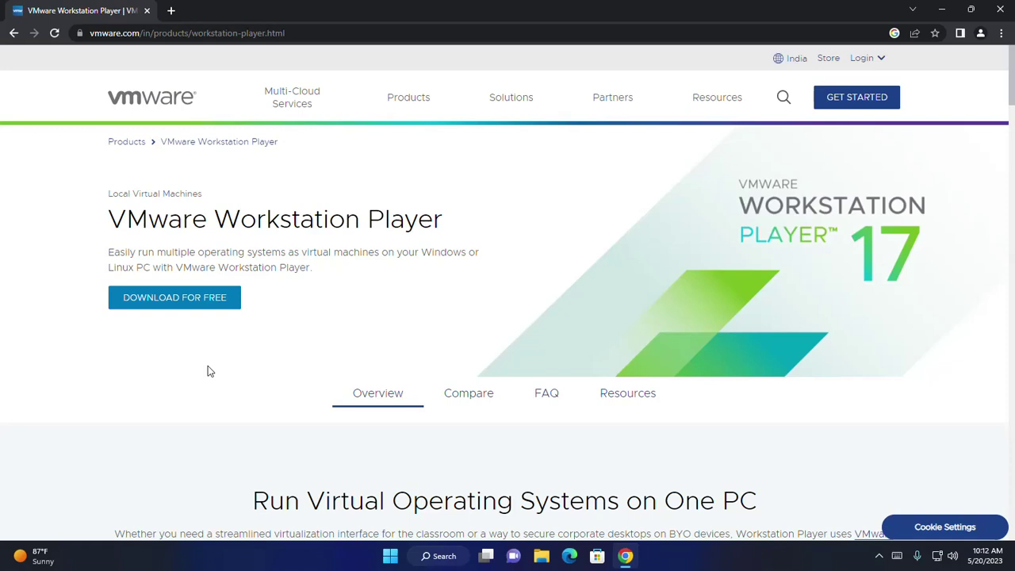
Use Download For Free to open the Workstation Player 17.0.2 download files
left_click(183, 305)
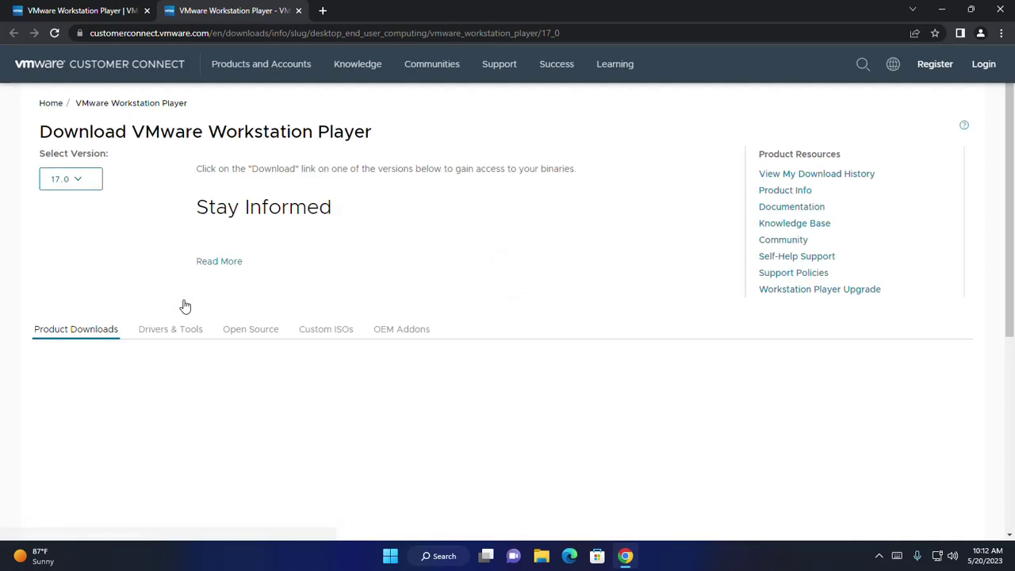
scroll(171, 296, "down", 2)
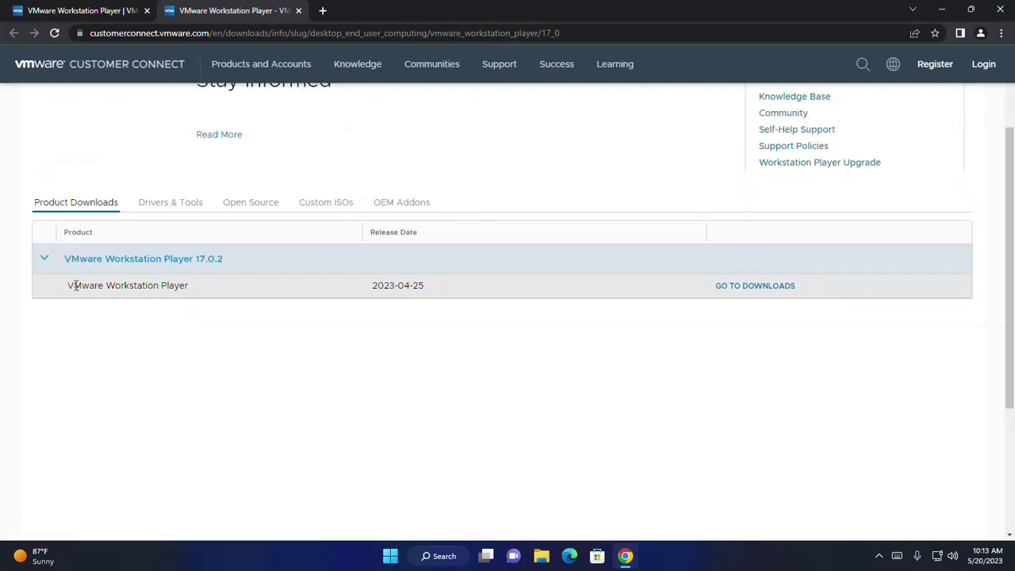
left_click(747, 290)
scroll(465, 254, "down", 1)
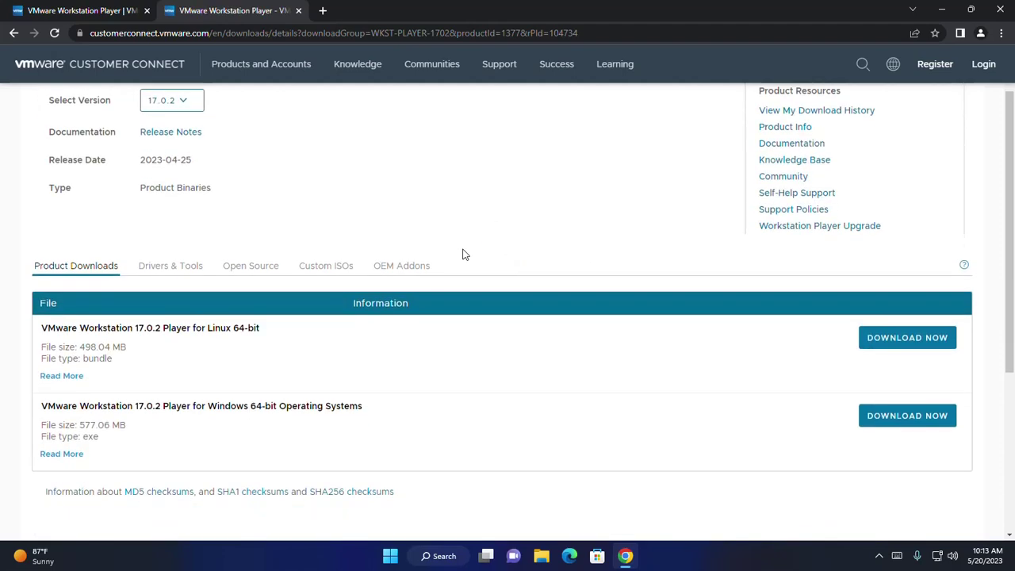
scroll(465, 254, "down", 1)
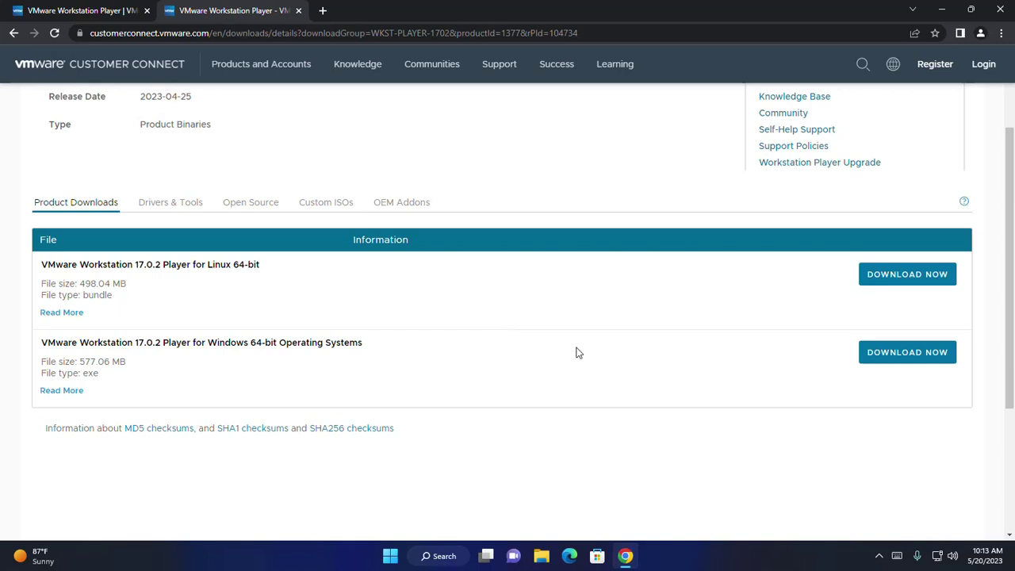
Download VMware-player-full-17.0.2-21581411.exe for Windows 64-bit, then bring up File Explorer
left_click(887, 354)
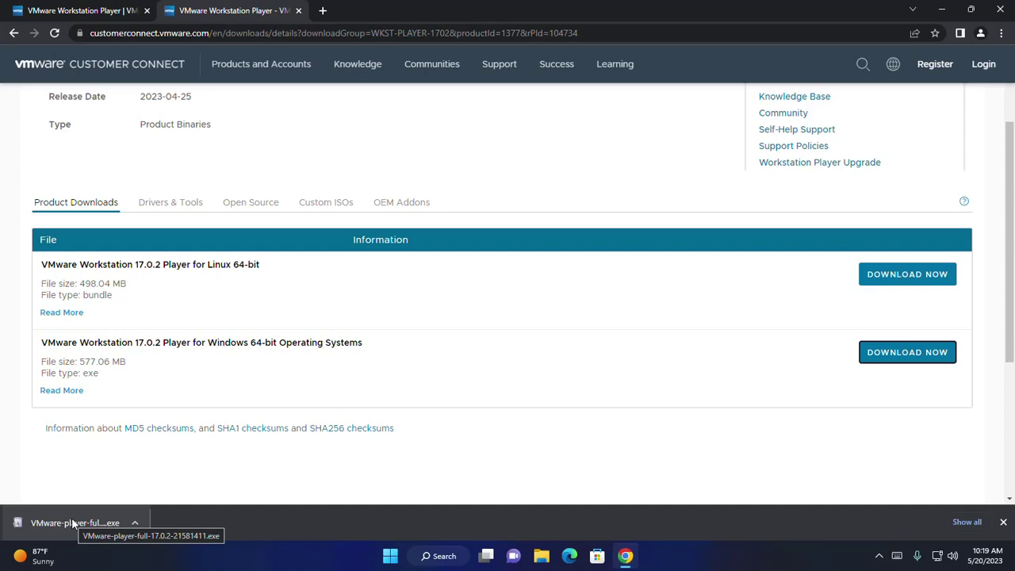
left_click(541, 556)
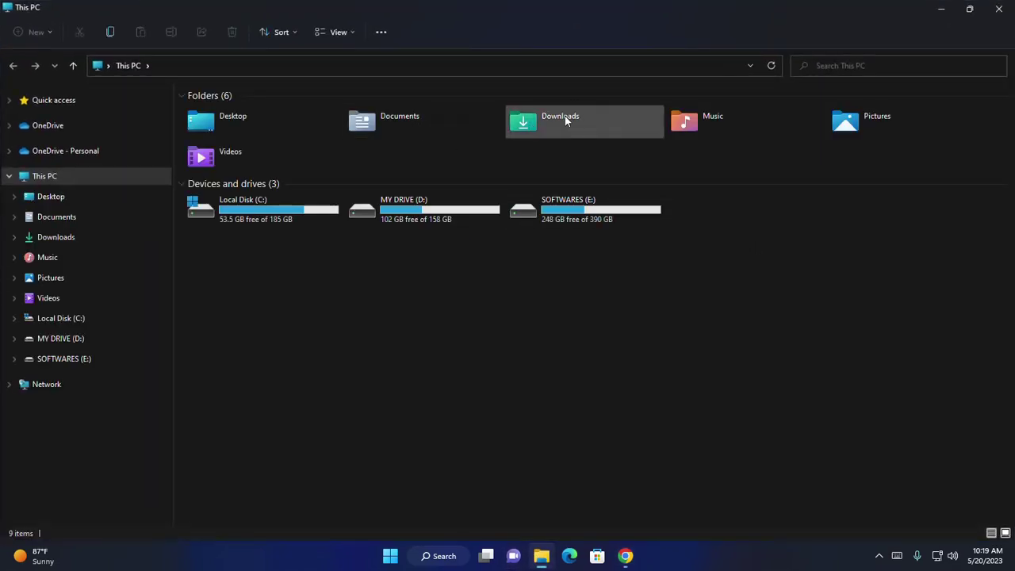
Run VMware-player-full-17.0.2-21581411 from the Downloads folder and close File Explorer
double_click(563, 119)
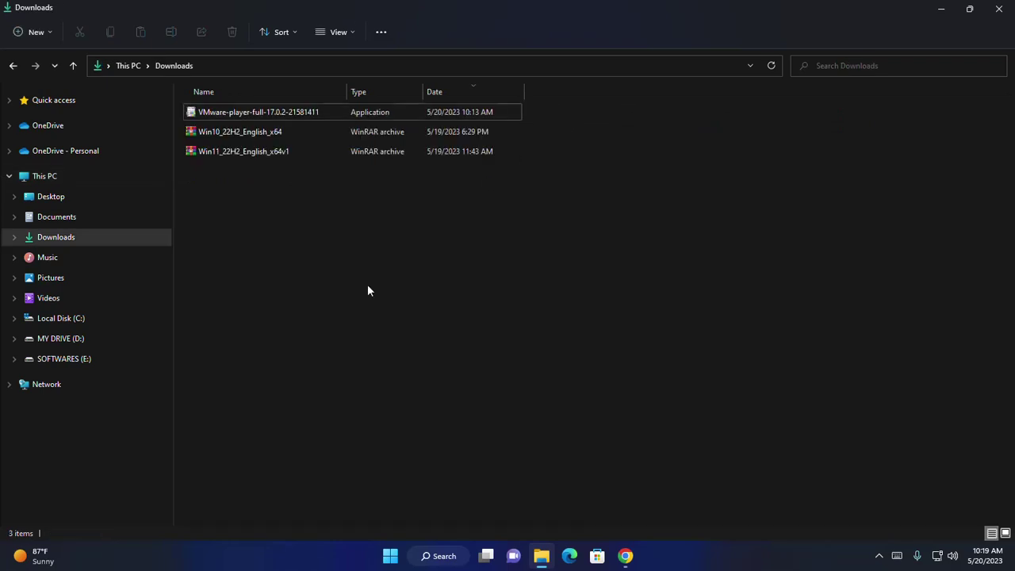
left_click(272, 115)
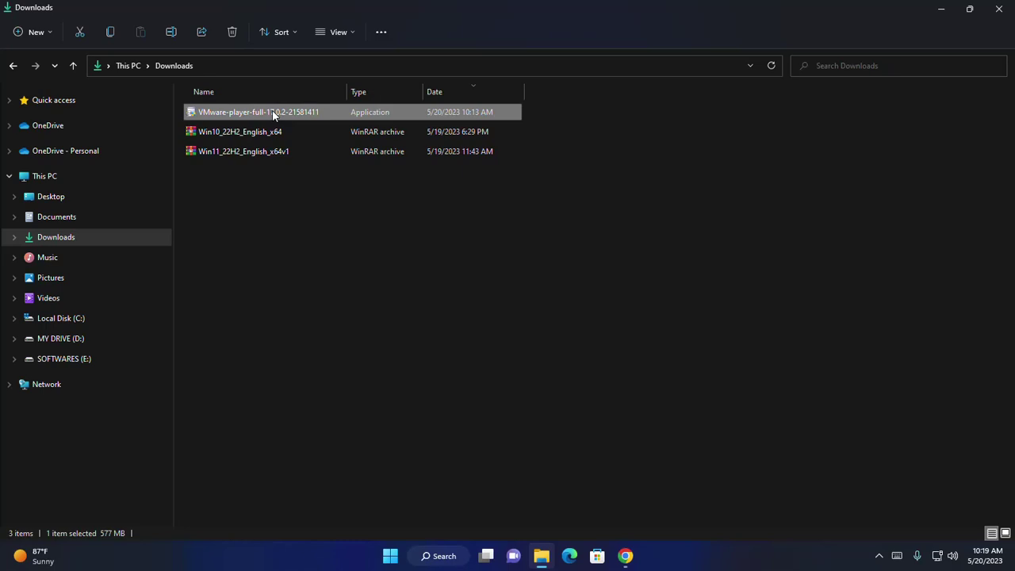
right_click(273, 115)
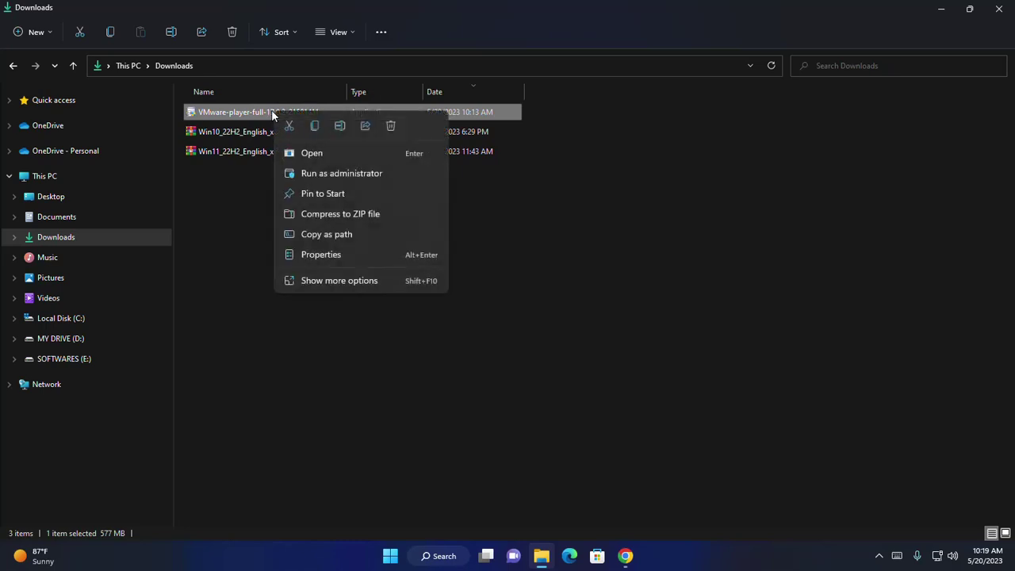
left_click(314, 152)
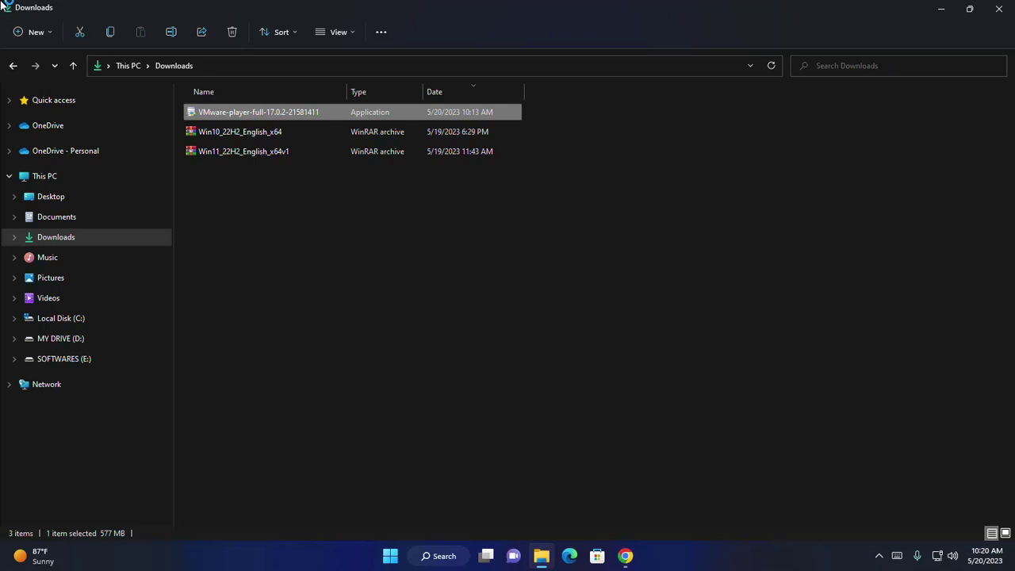
left_click(997, 16)
Close the browser and move the preparing setup wizard window slightly higher
left_click(998, 9)
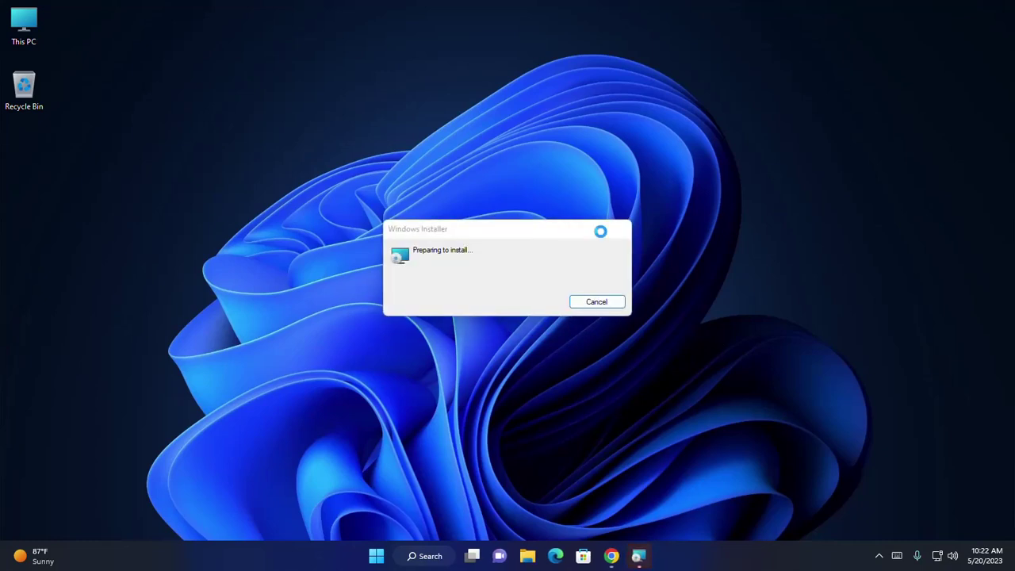
left_click_drag(523, 152, 519, 120)
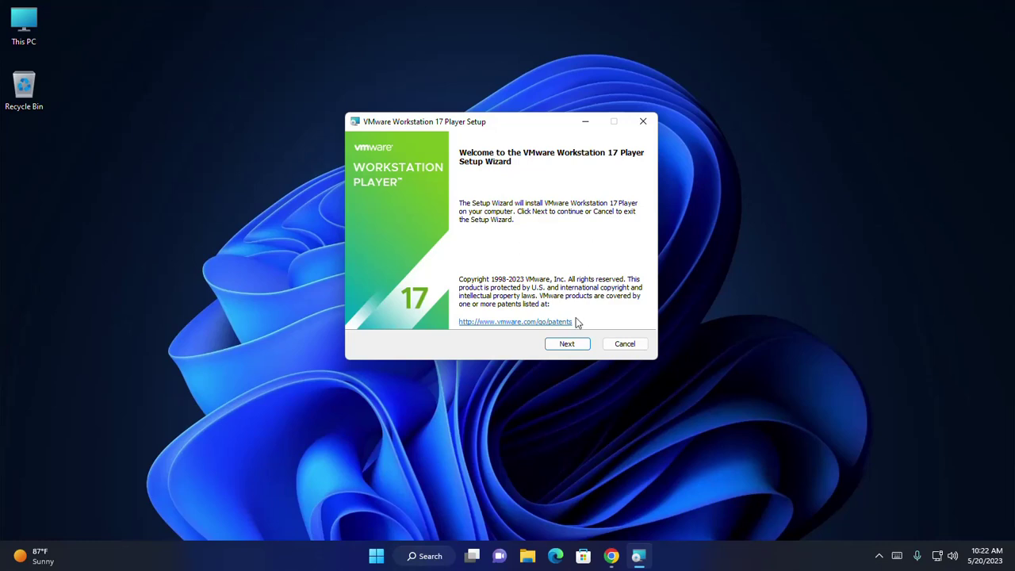
Accept the license terms and enable automatic Windows Hypervisor Platform (WHP) installation
left_click(575, 351)
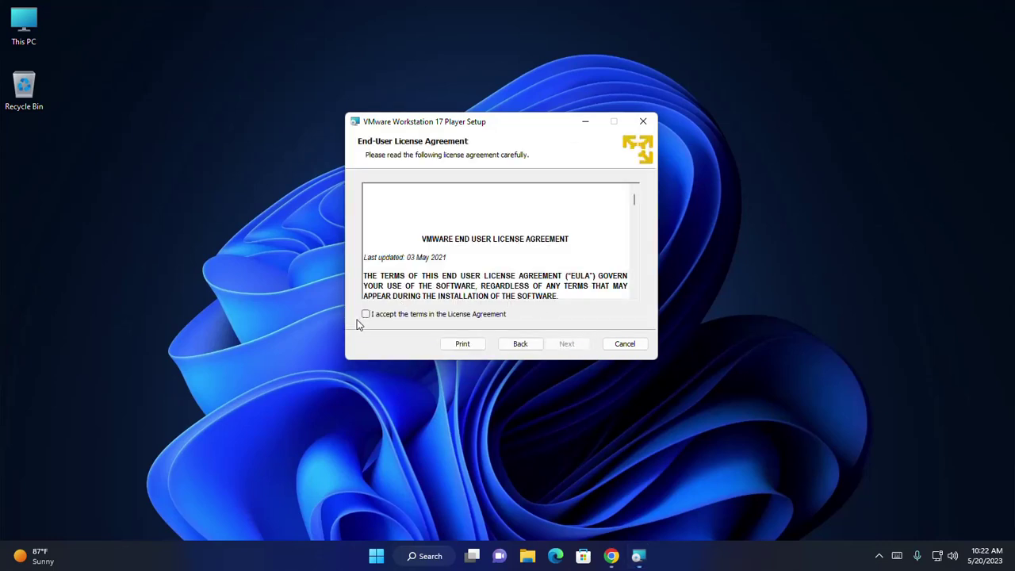
left_click(366, 314)
left_click(567, 345)
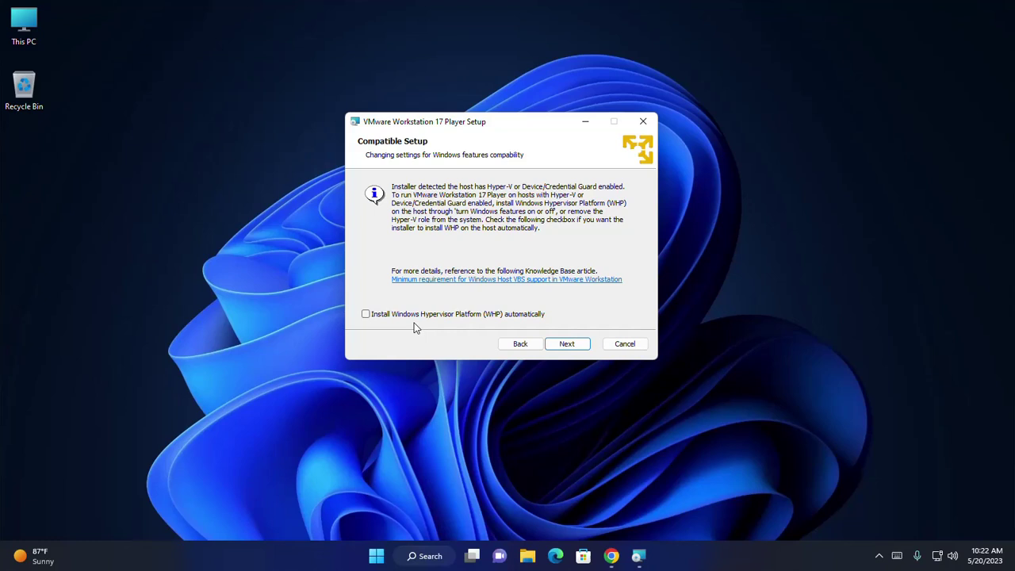
left_click(365, 315)
left_click(567, 344)
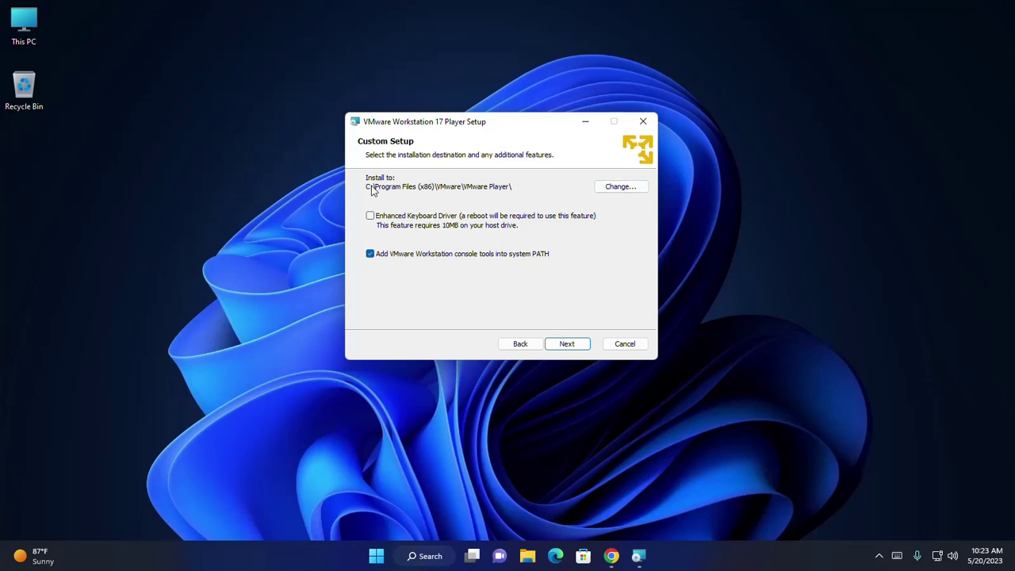
Keep the default C:\Program Files (x86)\VMware\VMware Player\ folder and continue past Custom Setup
left_click(615, 188)
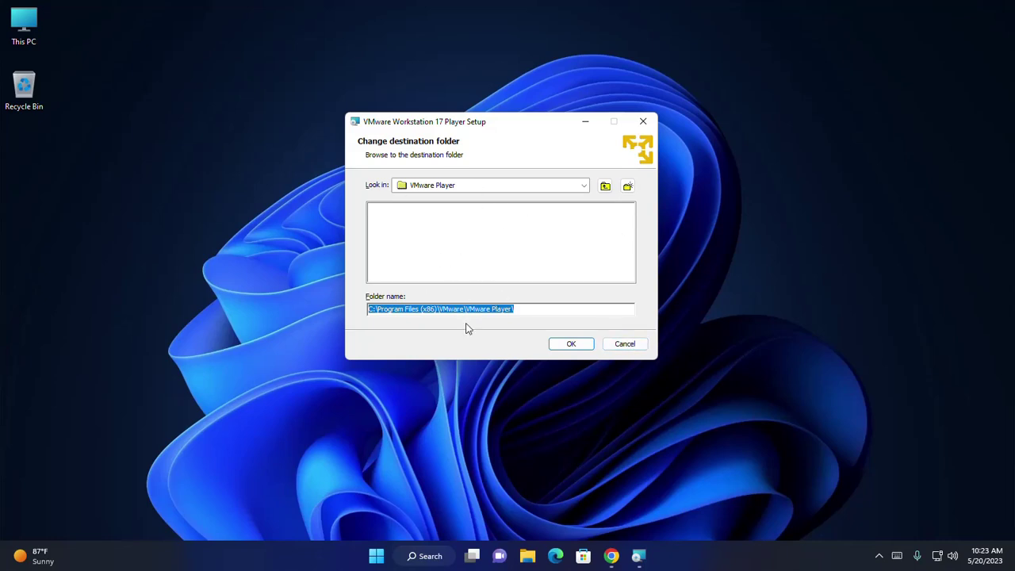
left_click(625, 344)
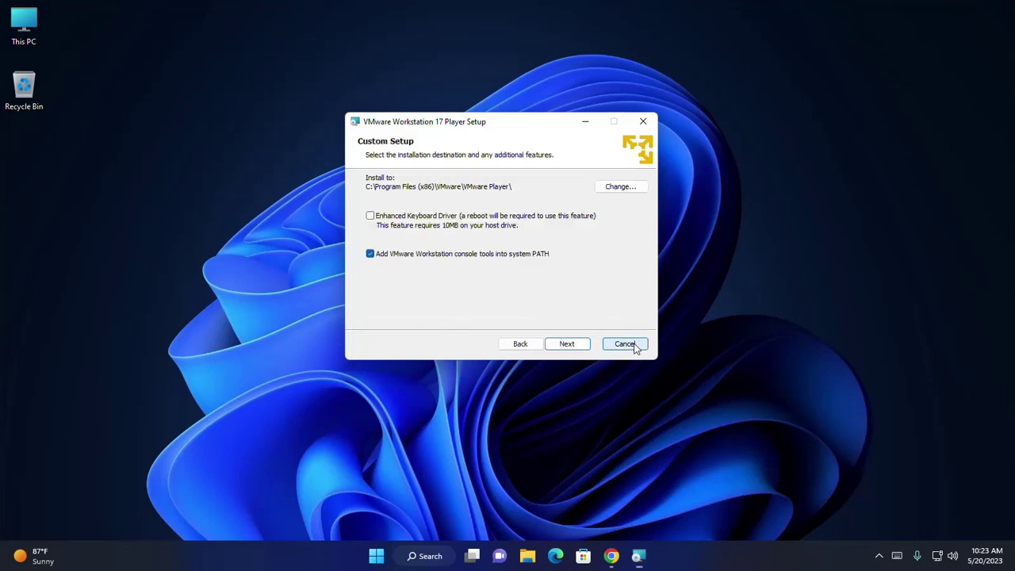
left_click(567, 344)
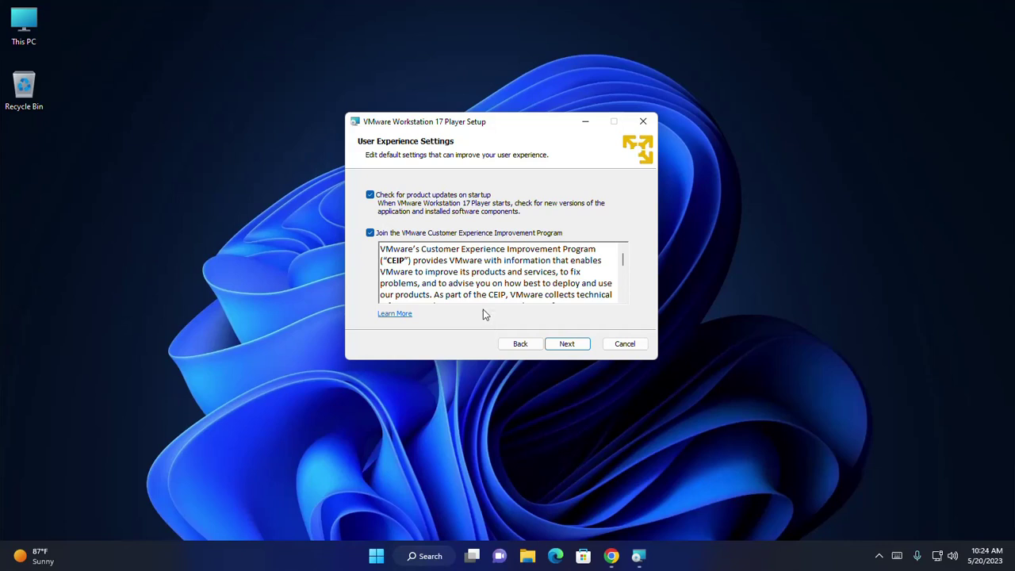
Leave startup update checks and CEIP enabled, and keep Desktop and Start Menu shortcuts
left_click(369, 194)
left_click(370, 233)
left_click(370, 195)
left_click(370, 233)
left_click(568, 344)
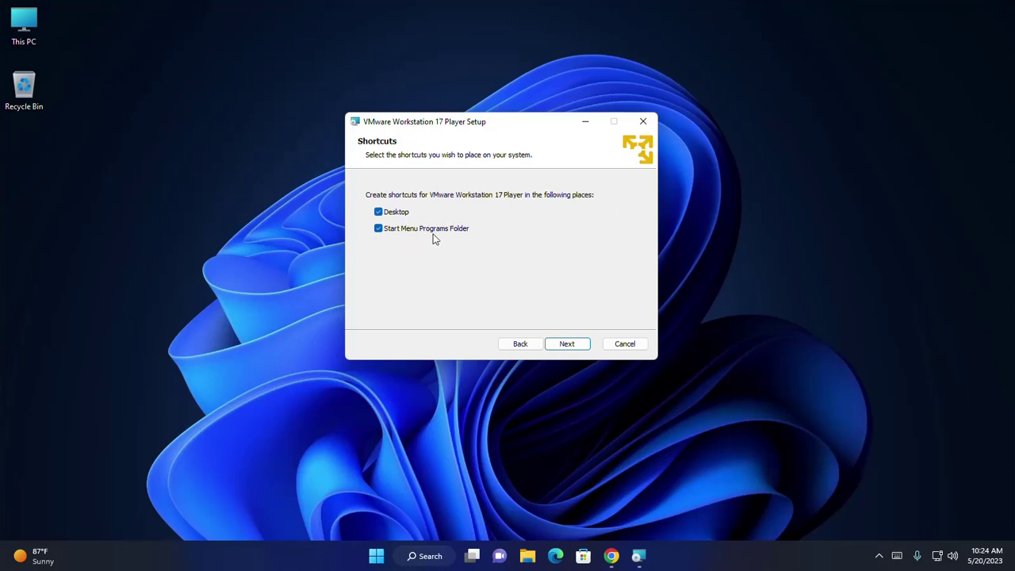
left_click(568, 346)
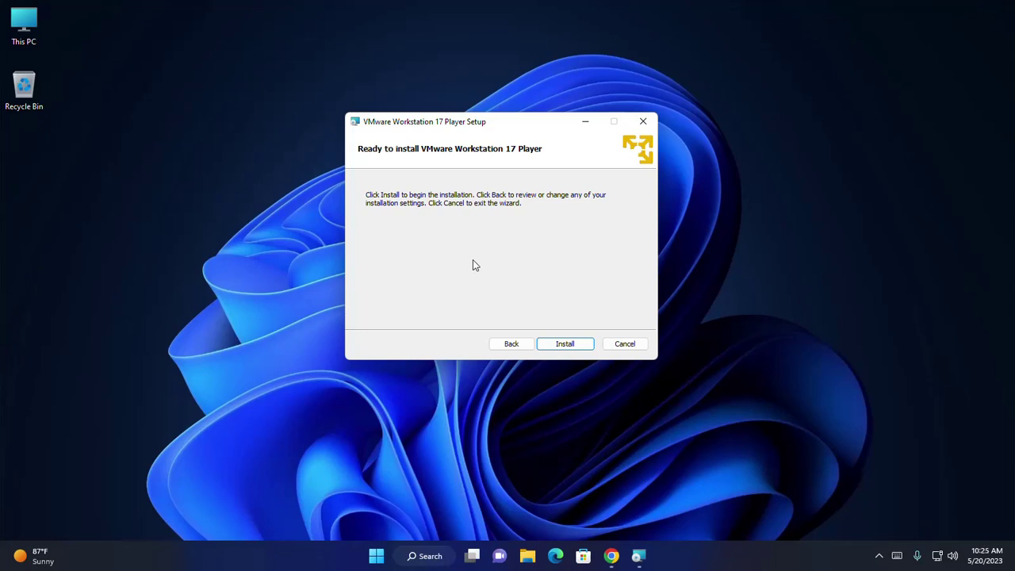
Install Workstation 17 Player and let setup run to the Completed page
left_click(565, 344)
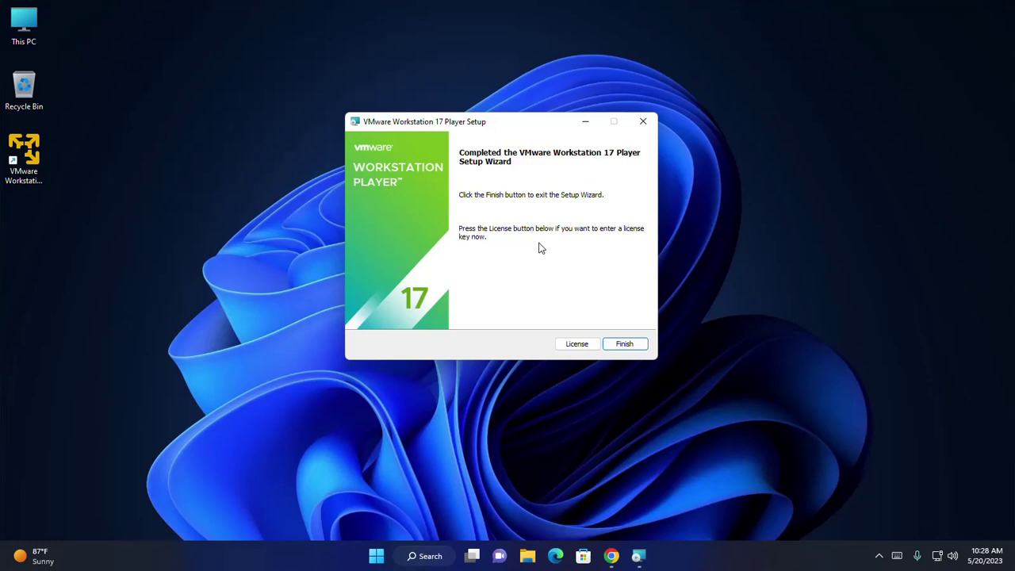
Close the finished installer and launch VMware Workstation 17 Player by searching 'vmware' in Start
left_click(624, 344)
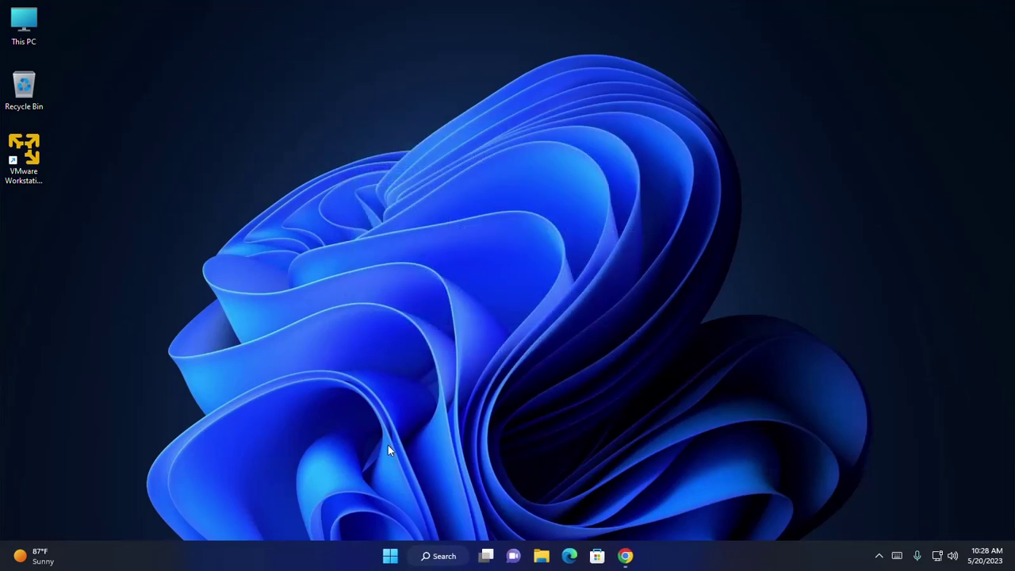
left_click(389, 557)
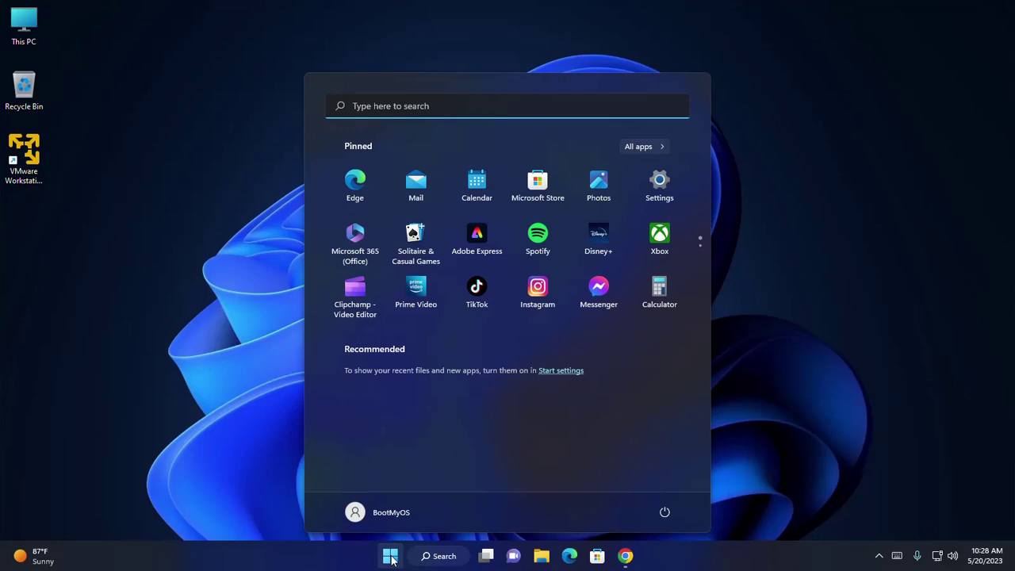
type("vmware")
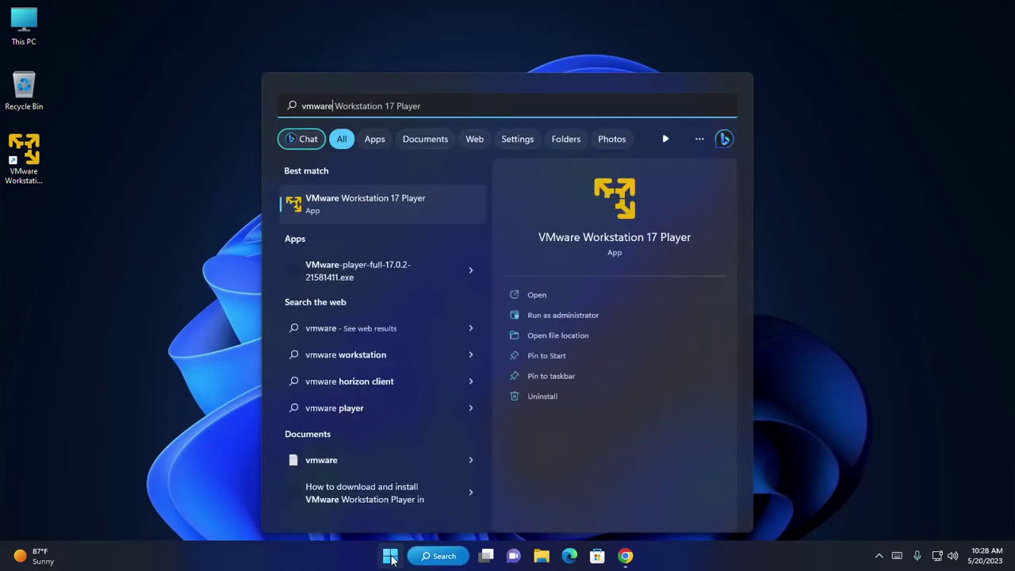
left_click(614, 203)
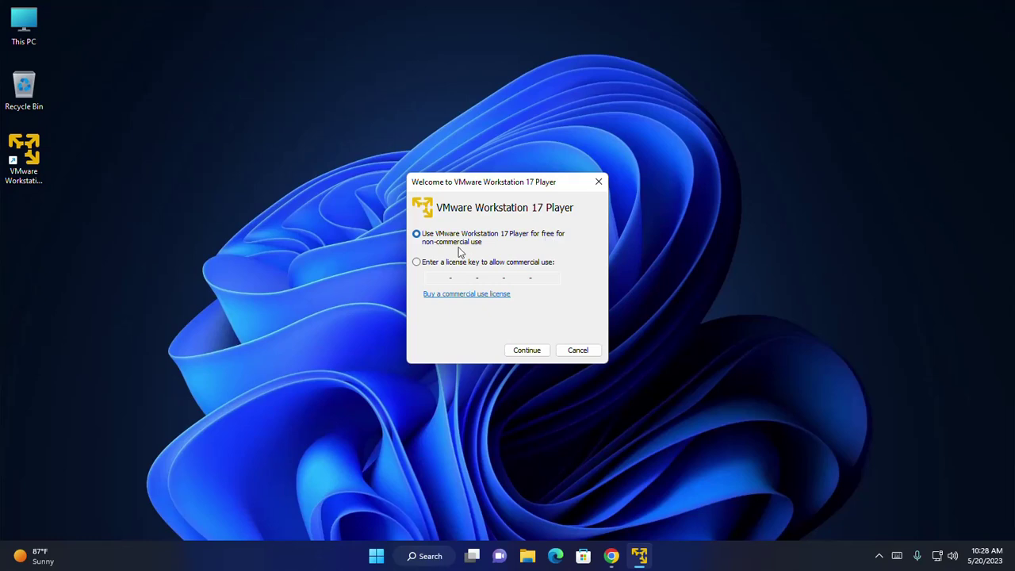
Choose the free non-commercial use licence option for VMware Workstation 17 Player and continue
left_click(419, 237)
left_click(524, 350)
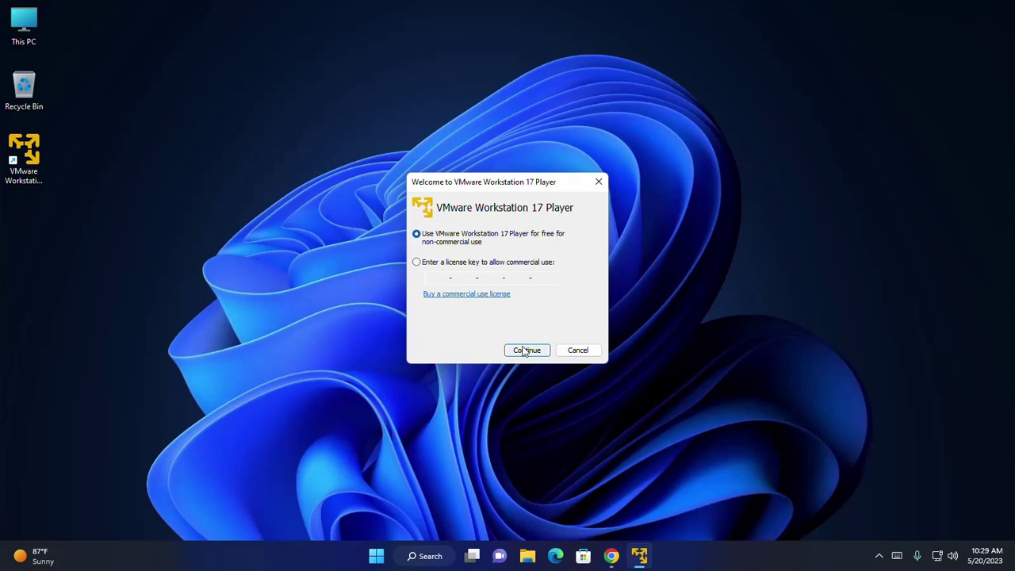